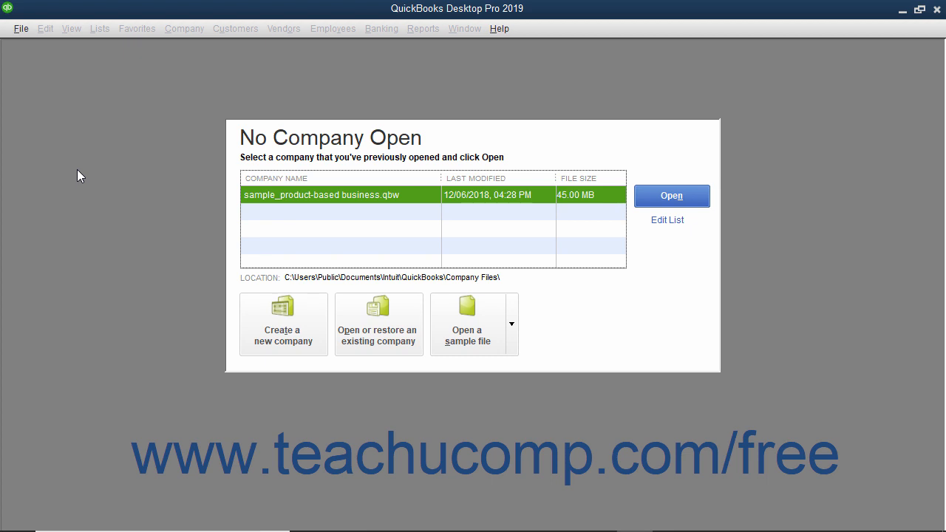
left_click(21, 28)
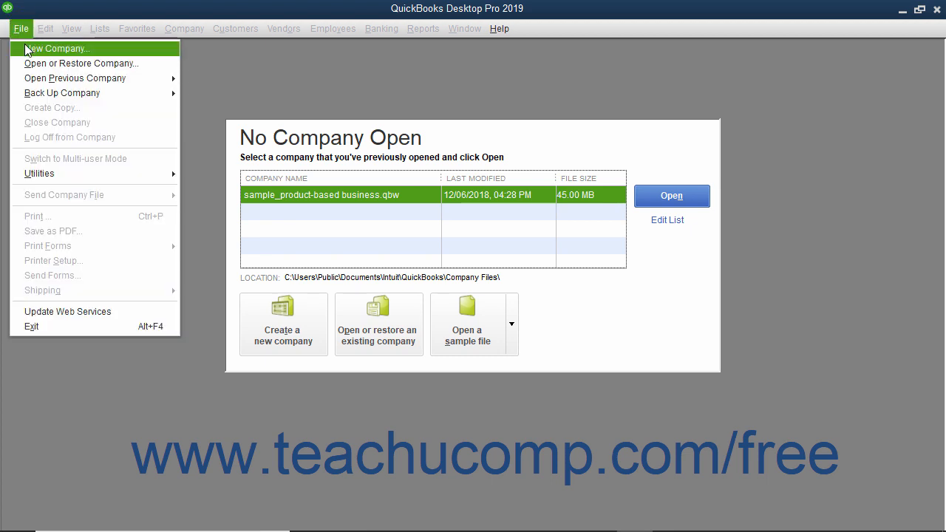
left_click(23, 28)
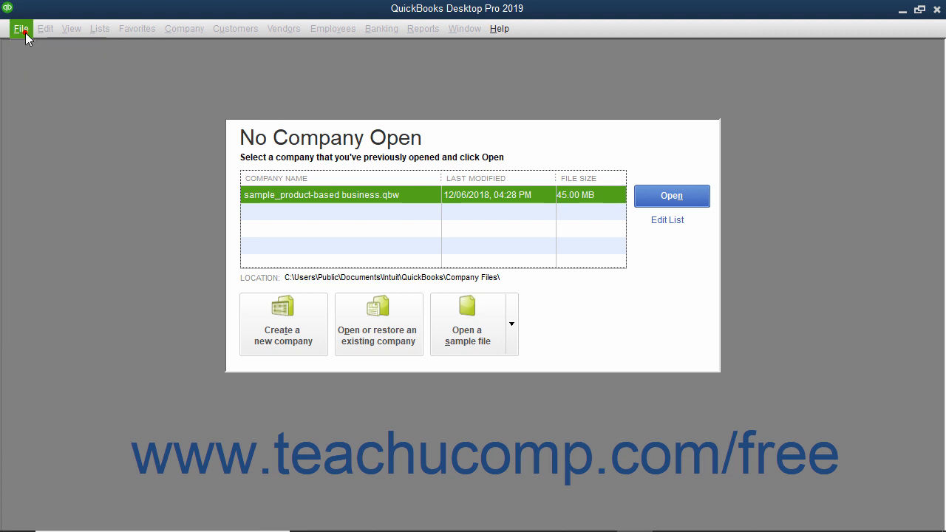
left_click(314, 333)
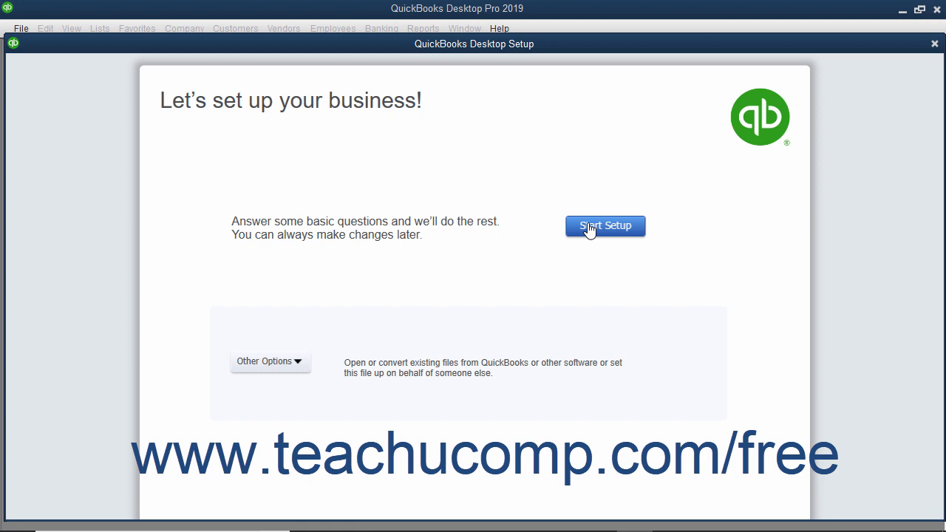
left_click(257, 365)
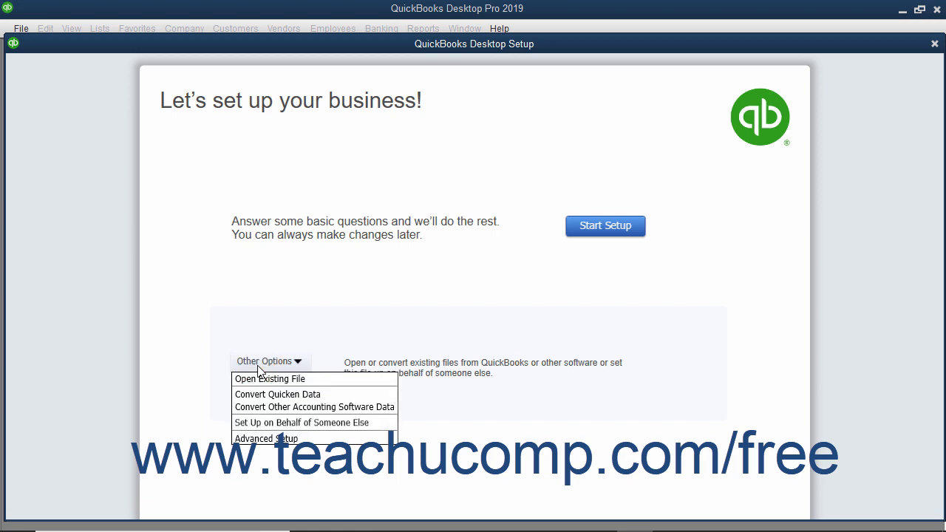
left_click(275, 439)
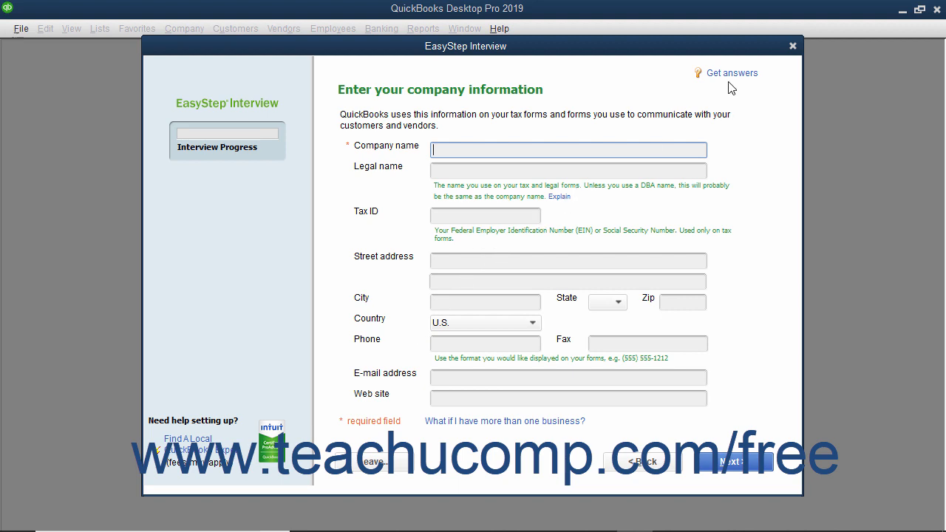
left_click(792, 46)
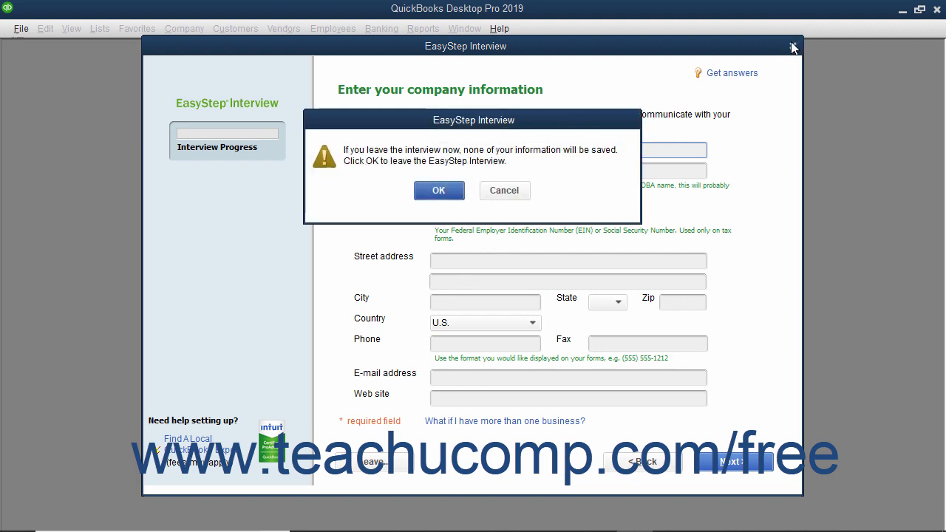
left_click(458, 190)
- Begin creating a new company file with the basic guided setup
left_click(21, 28)
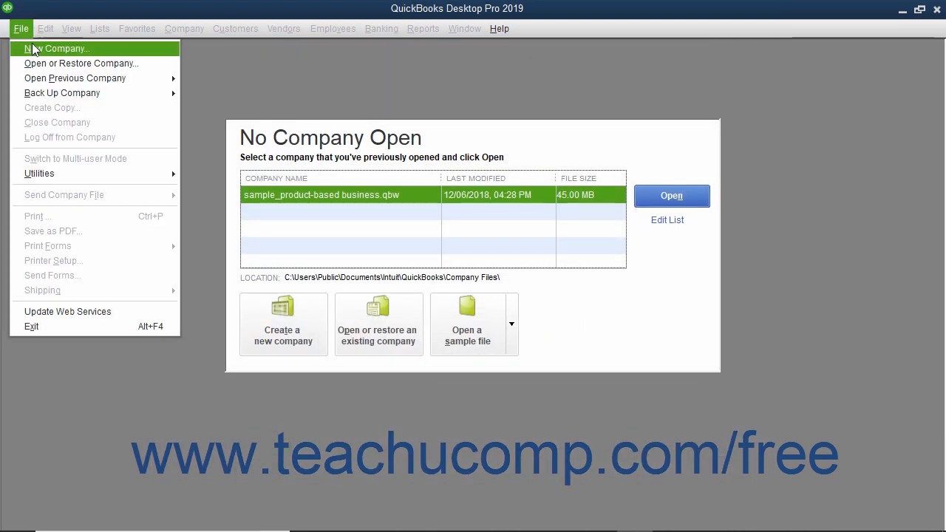
left_click(34, 49)
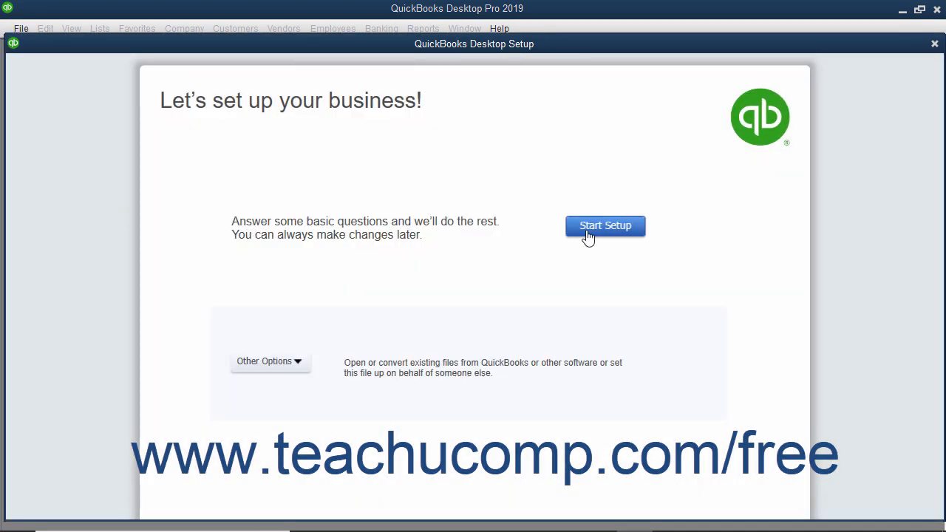
left_click(588, 235)
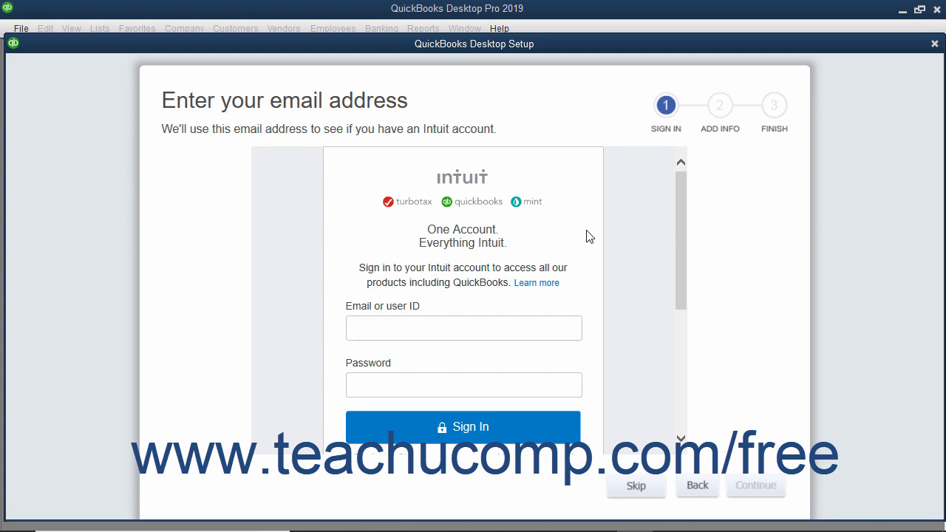
- Examine the Intuit sign-in fields and the account creation form, including its phone, password, security question and answer fields
left_click(366, 323)
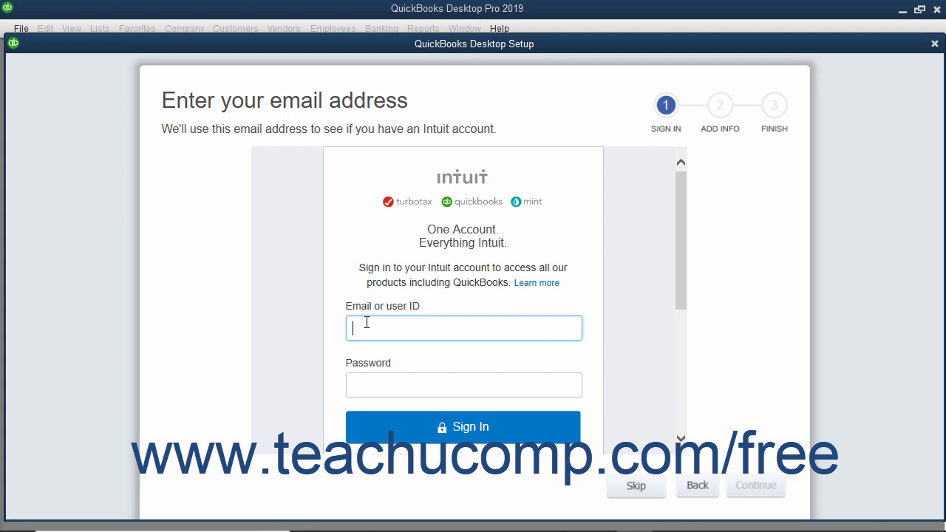
left_click(363, 383)
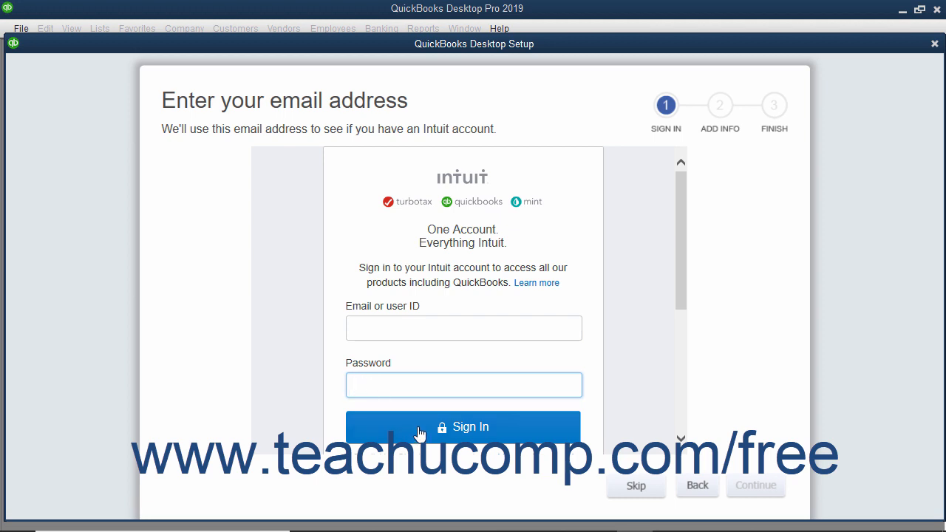
scroll(579, 333, "down", 5)
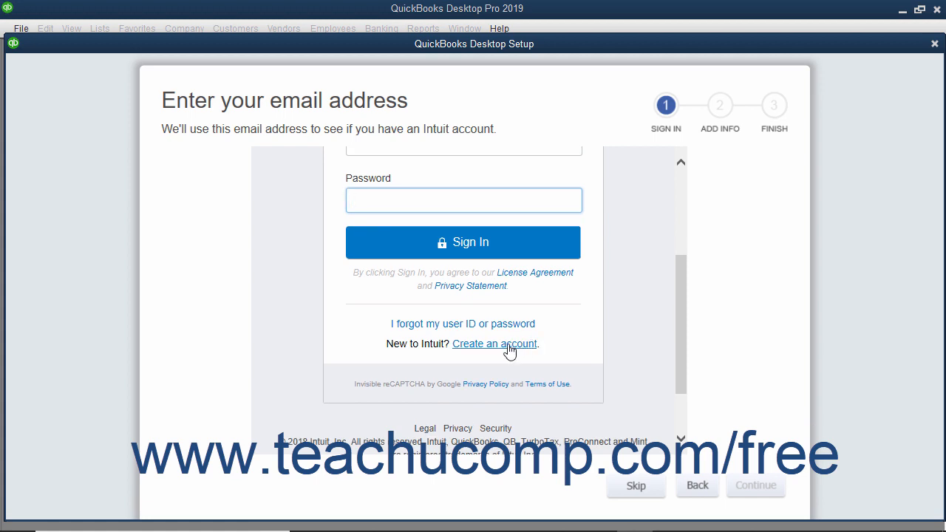
left_click(508, 344)
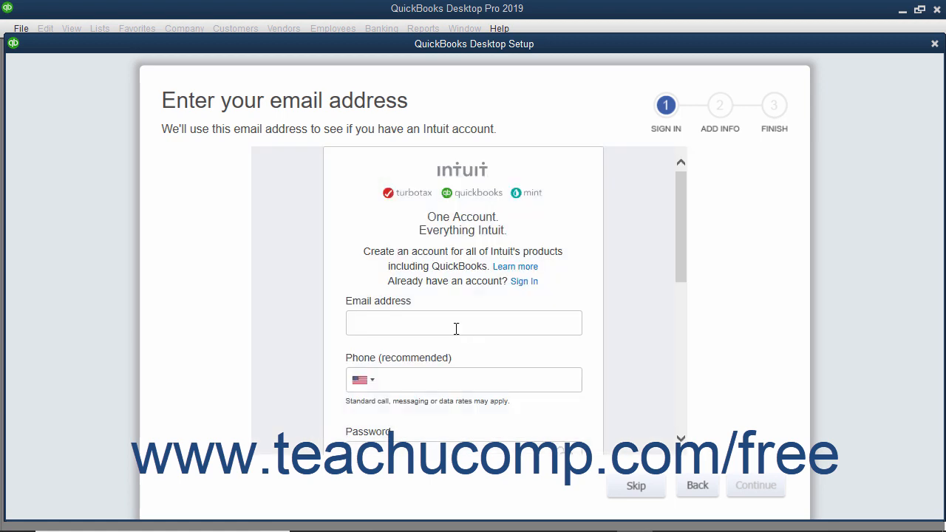
left_click(456, 329)
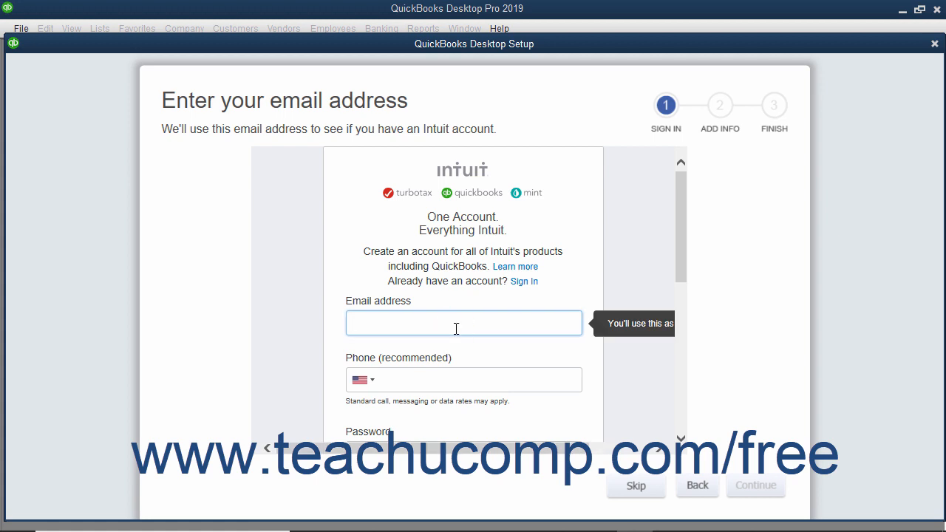
scroll(456, 329, "down", 1)
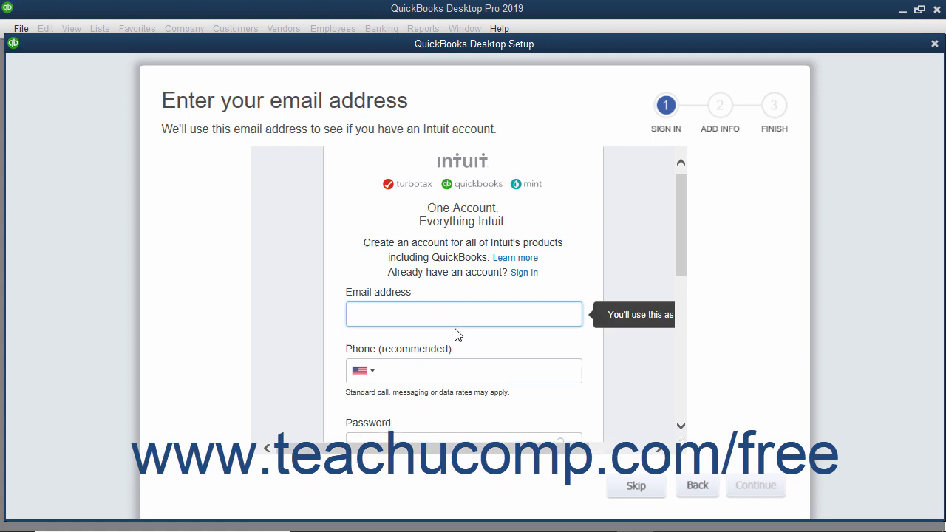
left_click(456, 329)
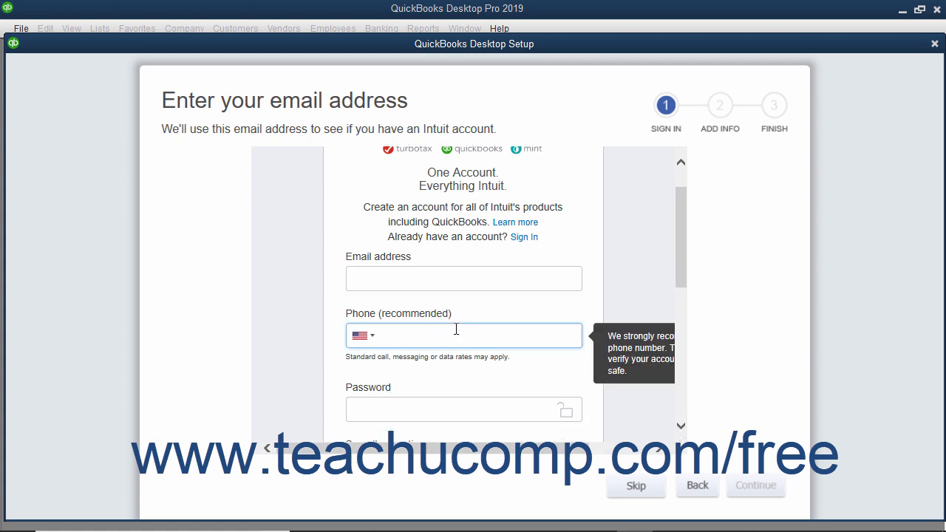
scroll(456, 329, "down", 2)
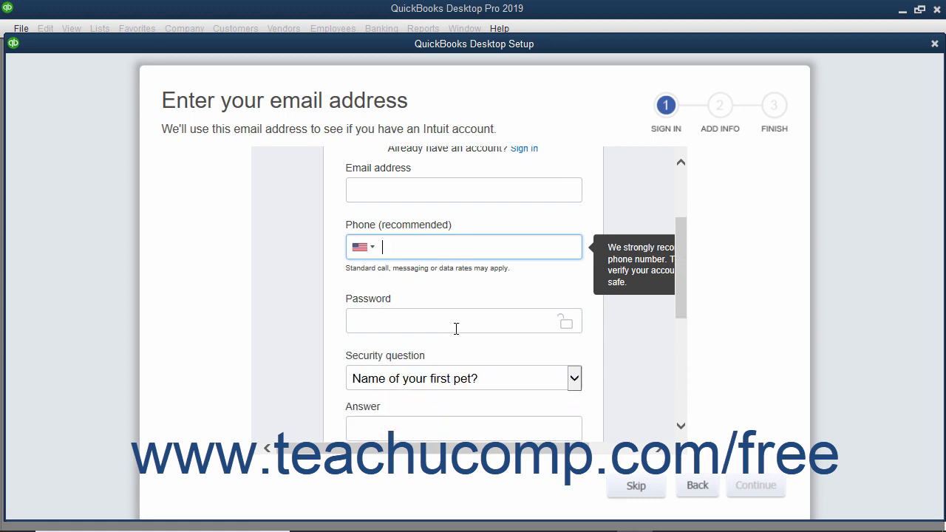
left_click(456, 329)
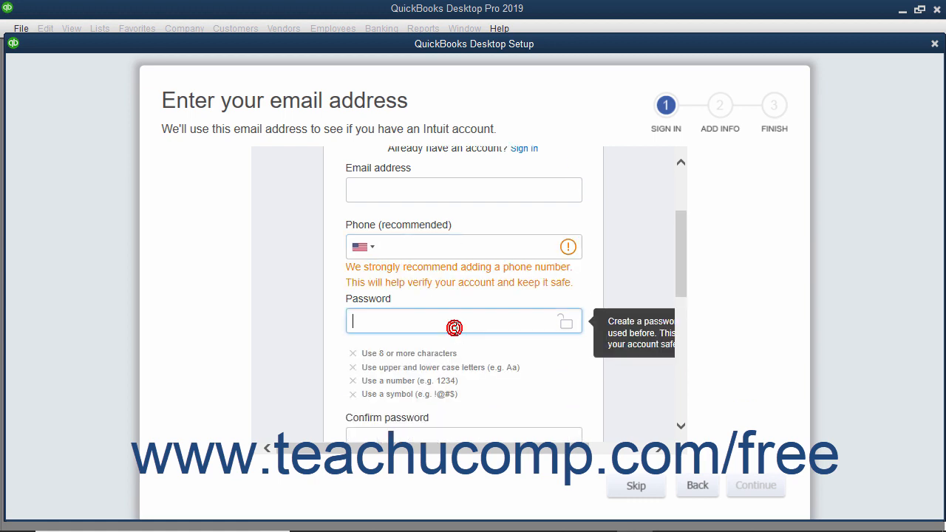
scroll(456, 333, "down", 2)
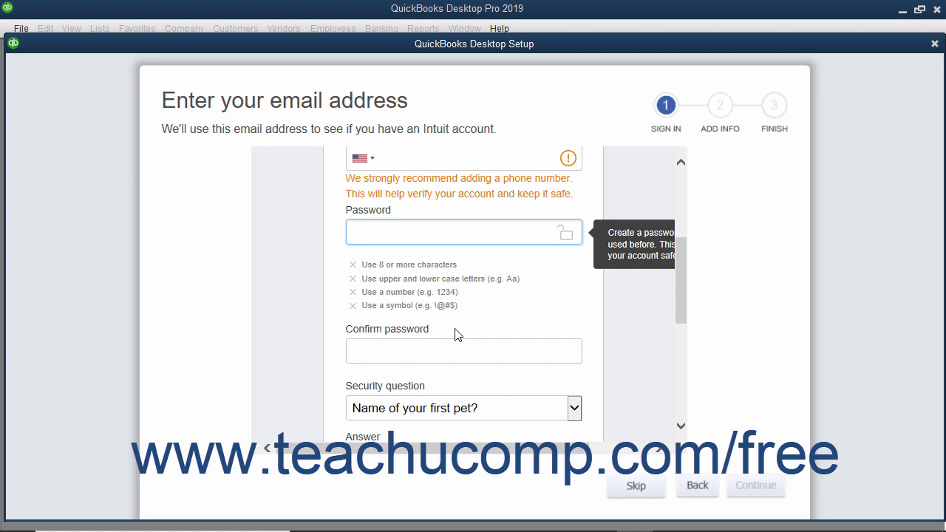
scroll(454, 334, "down", 2)
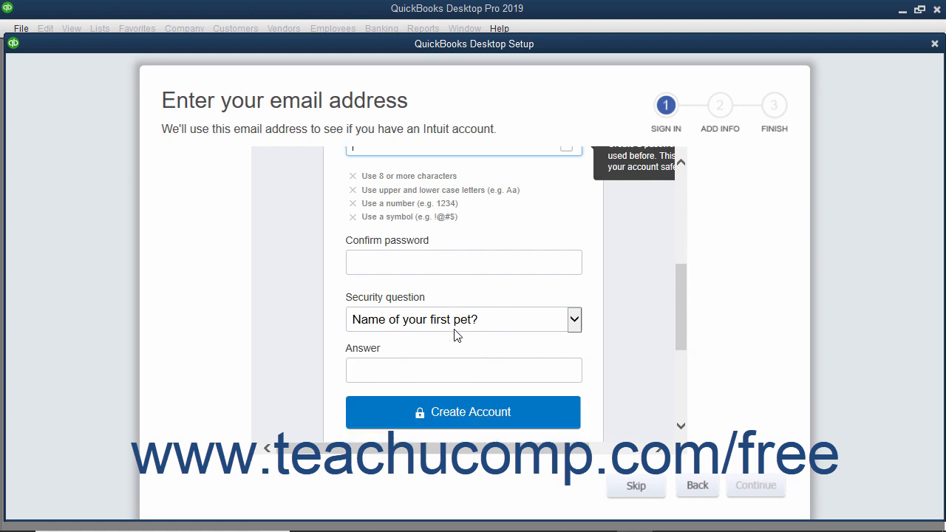
left_click(465, 328)
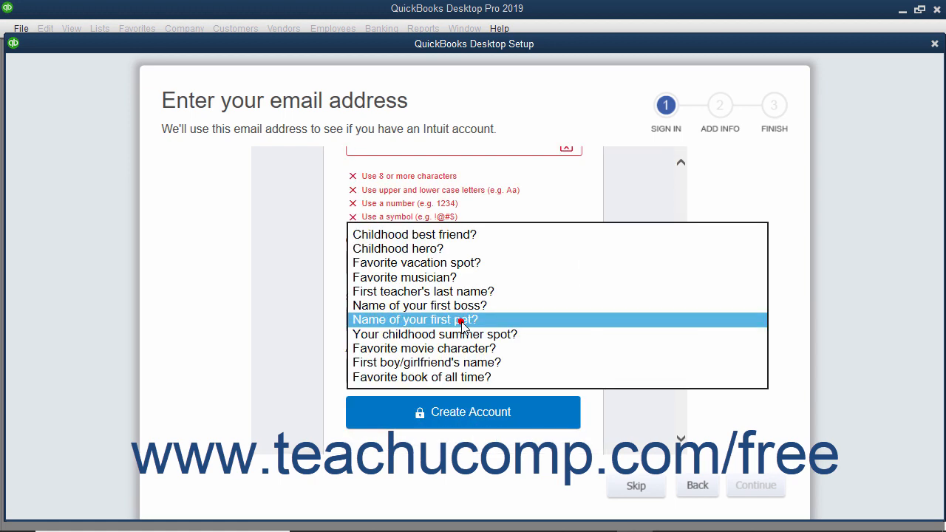
left_click(330, 343)
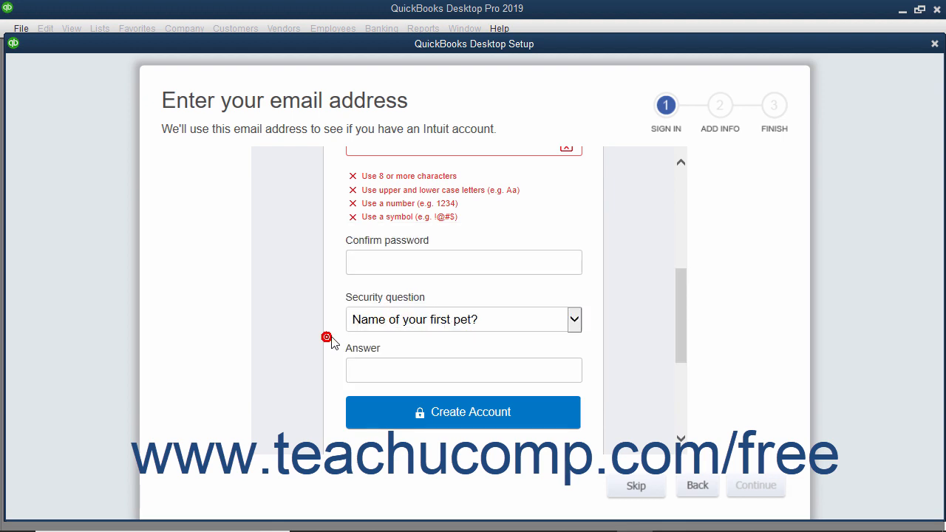
left_click(374, 375)
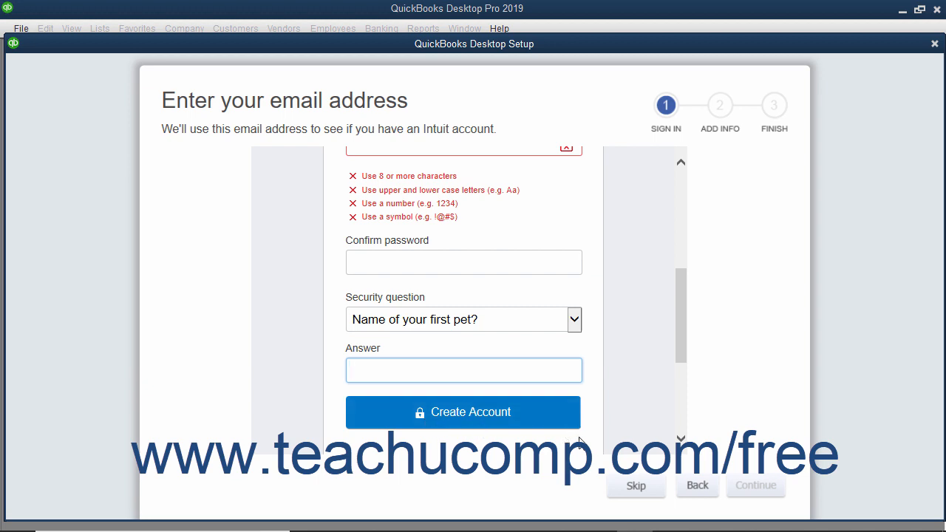
- Skip the Intuit account sign-in and enter Sample Company as the business name
left_click(637, 487)
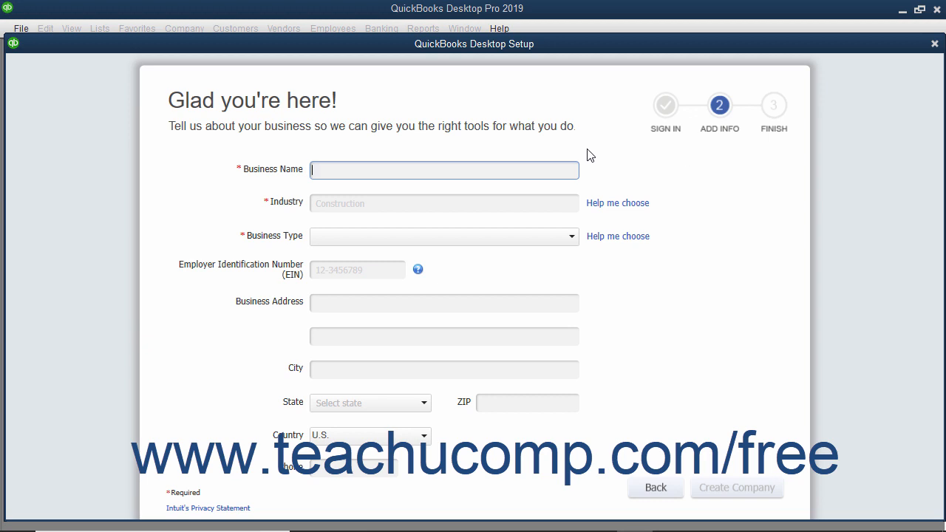
left_click(374, 167)
type("Sample Company")
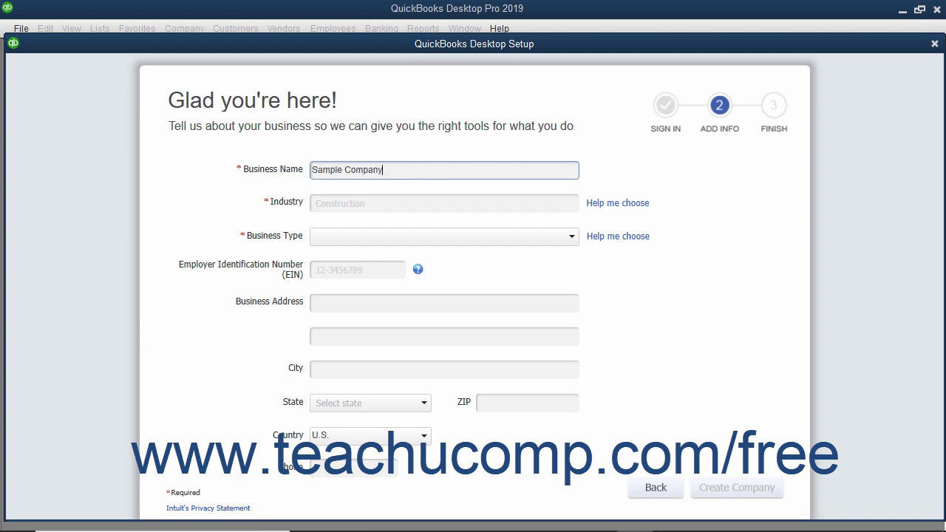
- Choose General Product-based Business as the company's industry, reviewing the accounts recommended for it
left_click(598, 207)
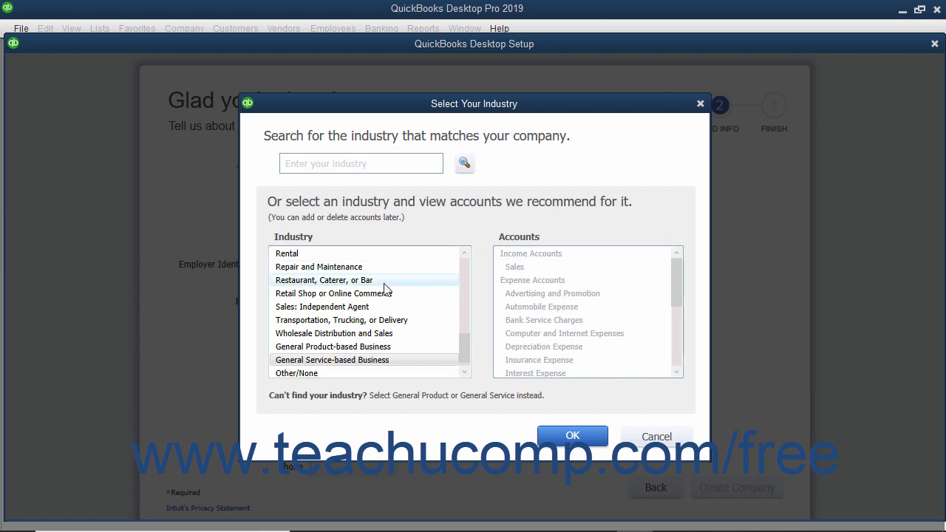
scroll(382, 291, "down", 1)
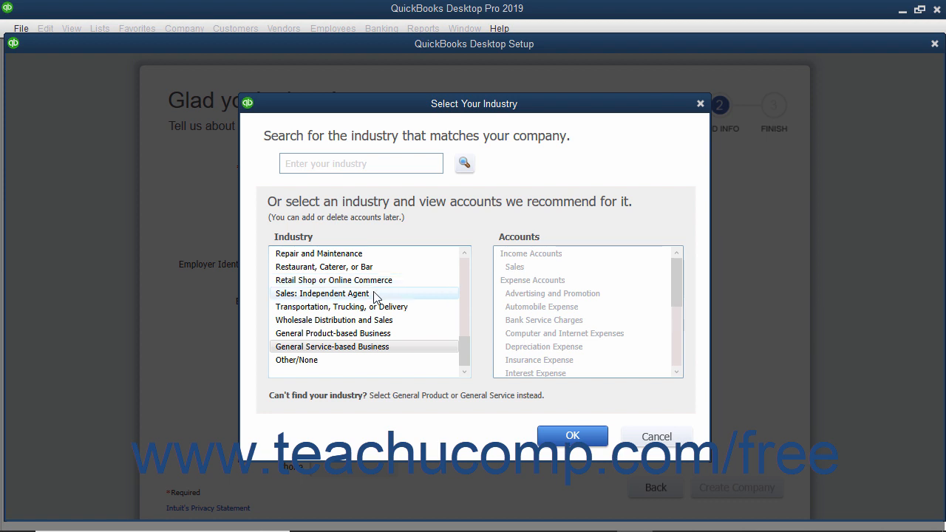
left_click(368, 335)
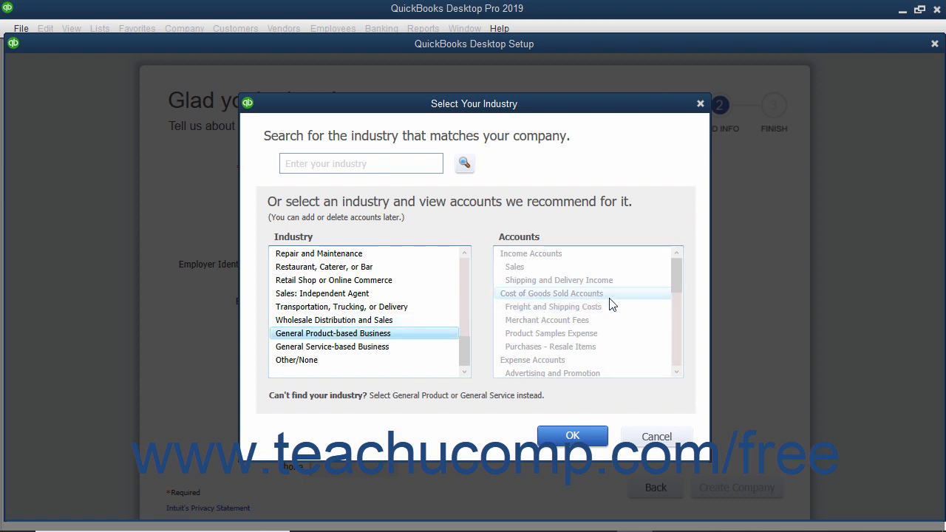
scroll(612, 305, "down", 4)
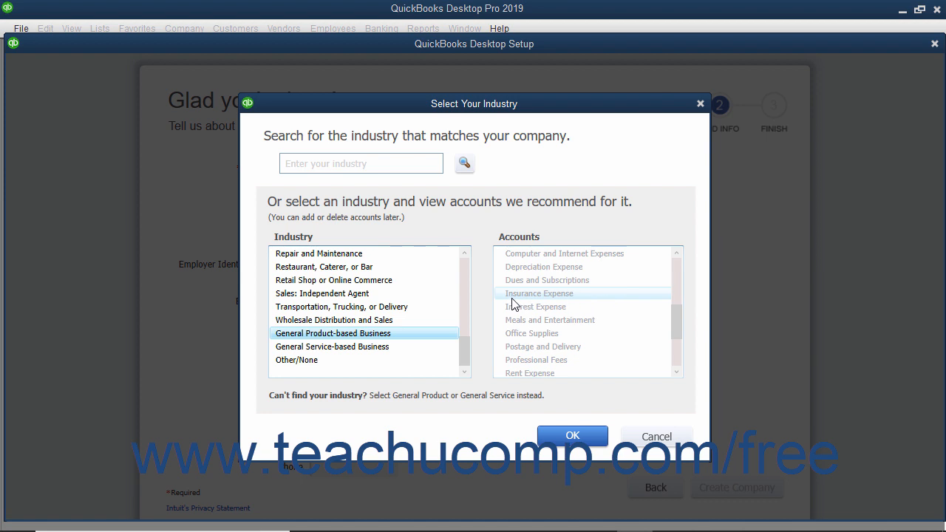
left_click(359, 339)
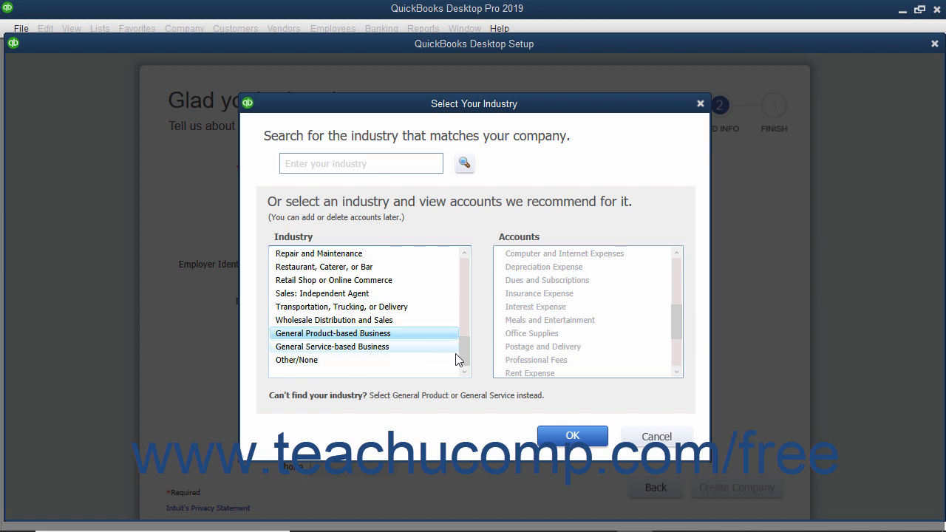
left_click(573, 437)
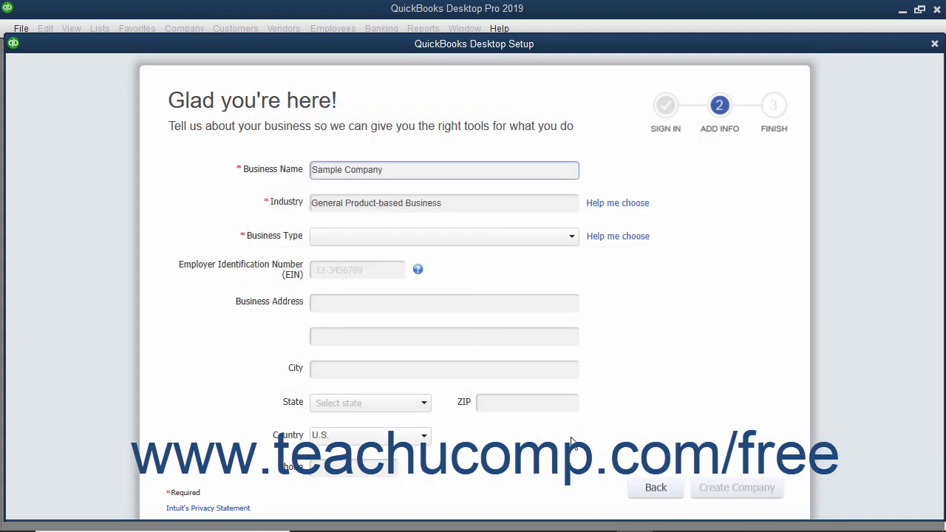
- Set the business type to Sole Proprietorship and enter the company's employer identification number
left_click(572, 239)
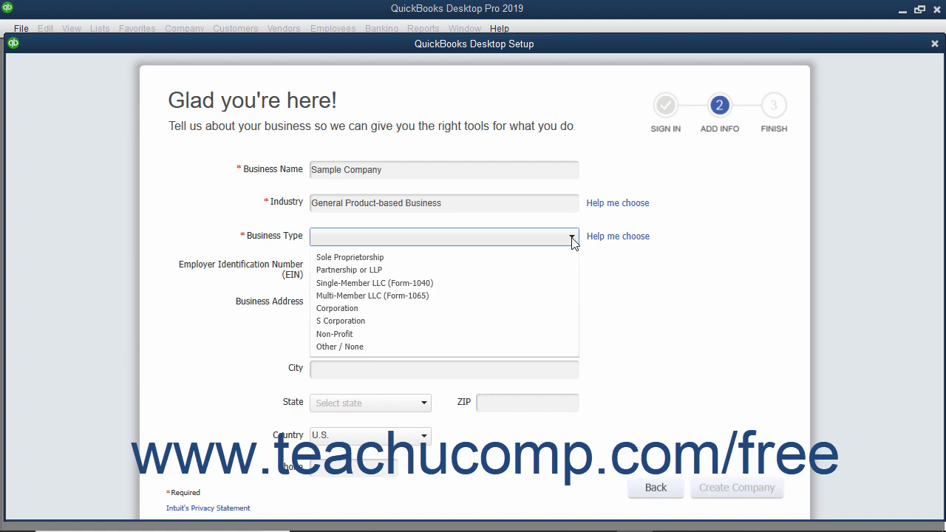
left_click(431, 258)
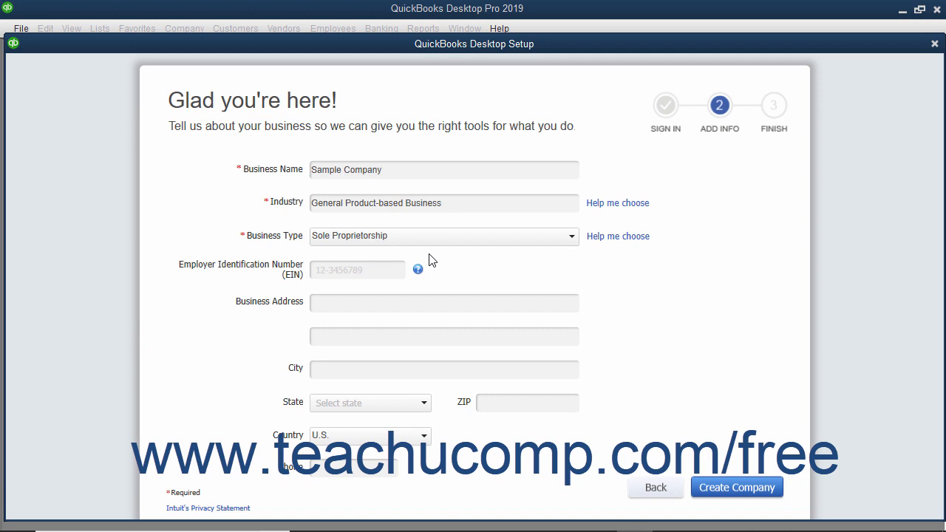
left_click(361, 269)
type("38-1234567")
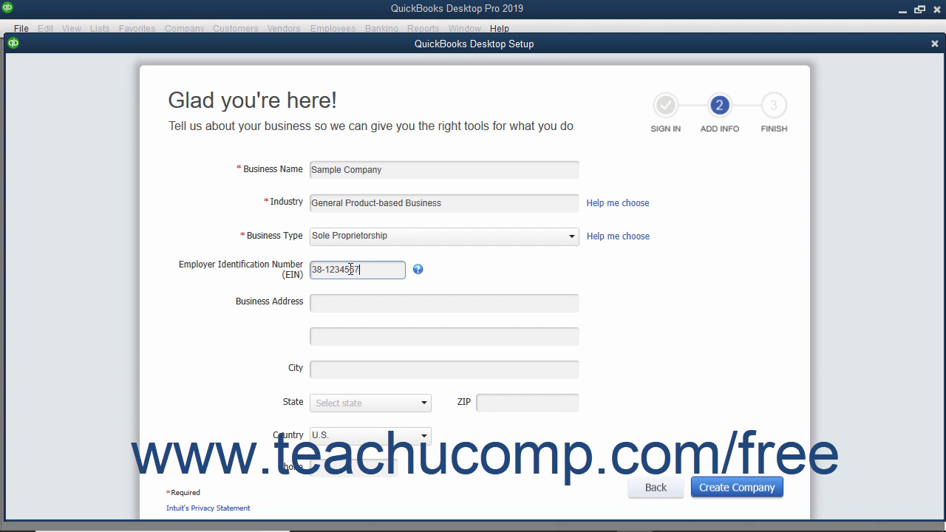
- Fill in the business's street address, city, state, ZIP code and phone number, with U.S. as the country
left_click(346, 301)
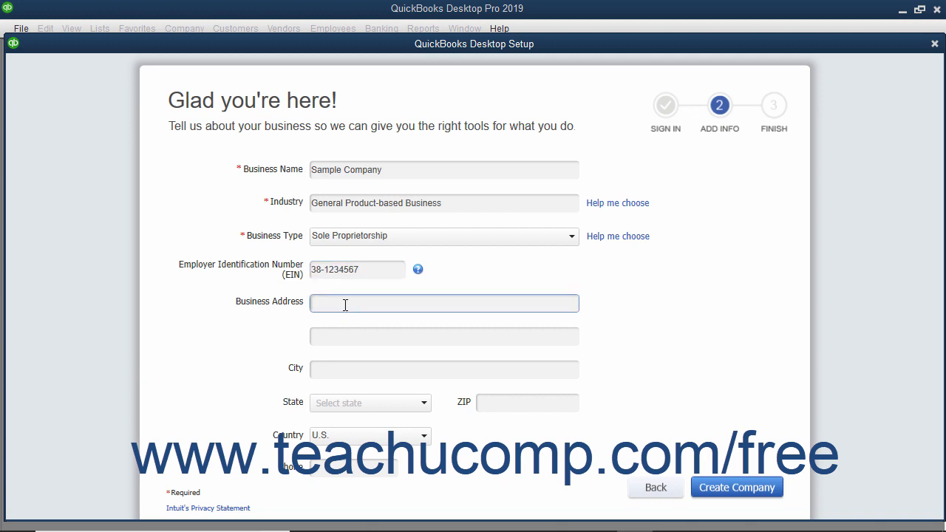
type("111 Pine St.")
left_click(327, 369)
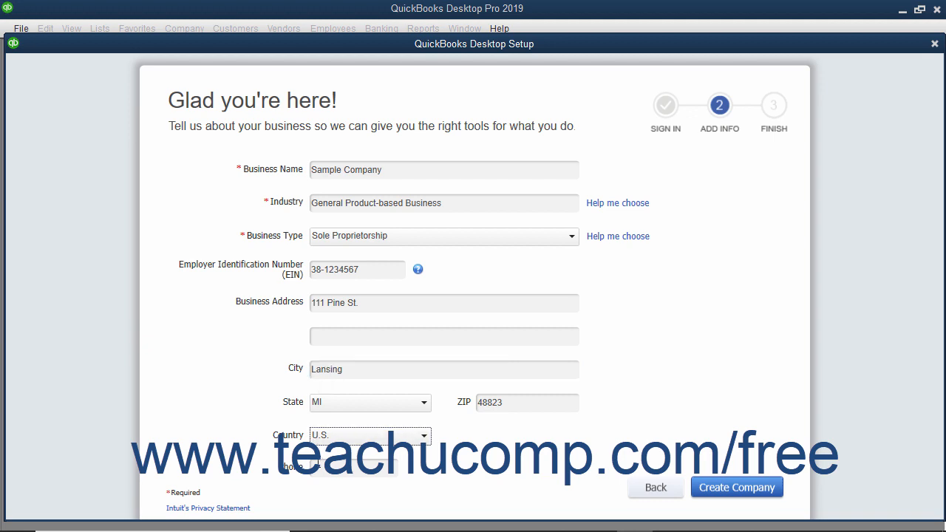
left_click(322, 470)
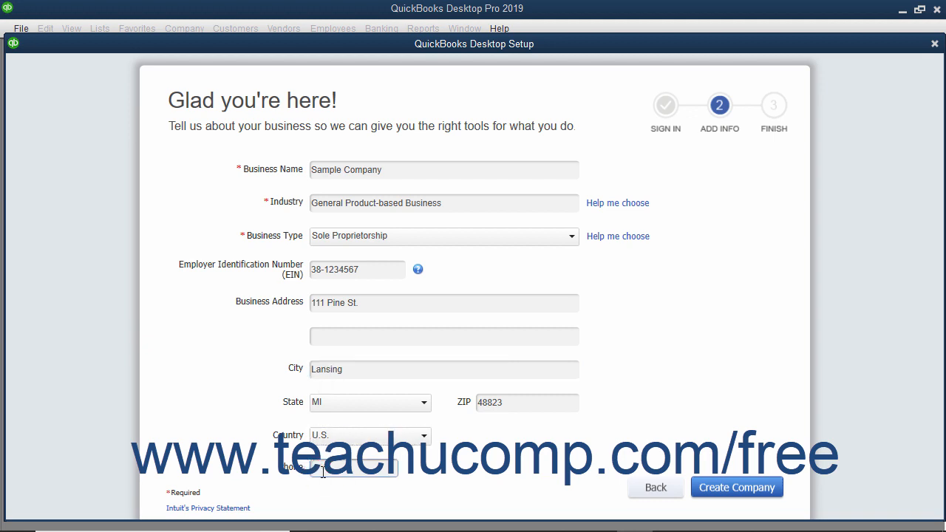
type("(800) 111-1234")
- Create the company file from the entered details and finish the setup to start working in it
left_click(745, 494)
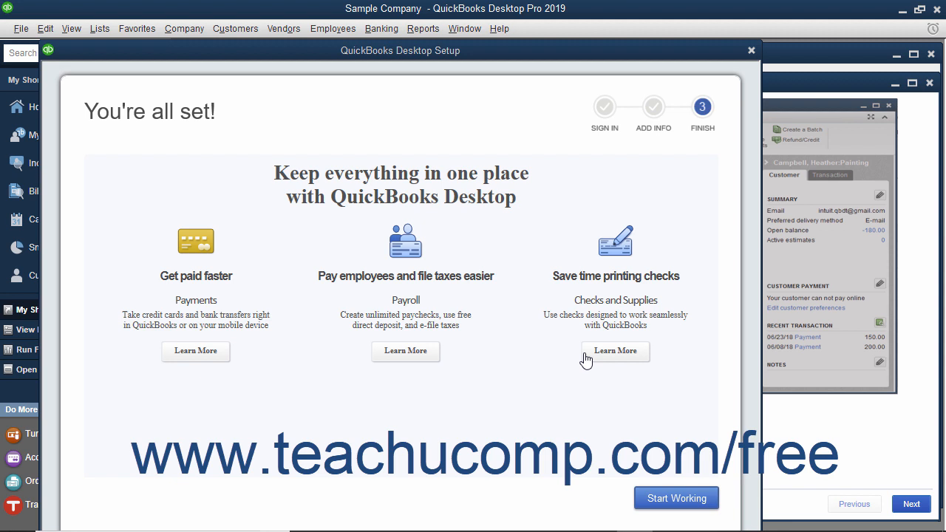
left_click(649, 502)
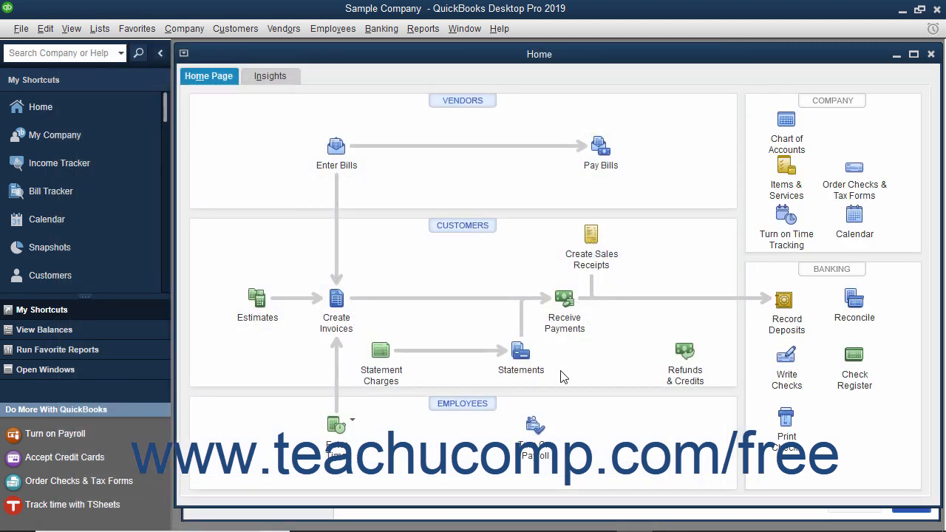